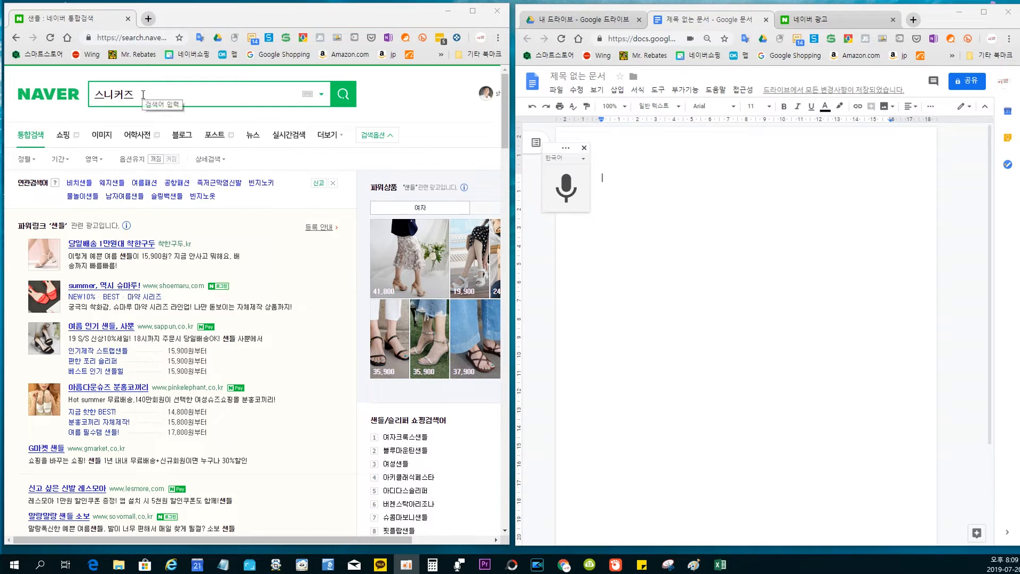
Voice-type into the document the Naver search suggestions for 스니커즈 and for 스니커즈 ㄱ
left_click(143, 94)
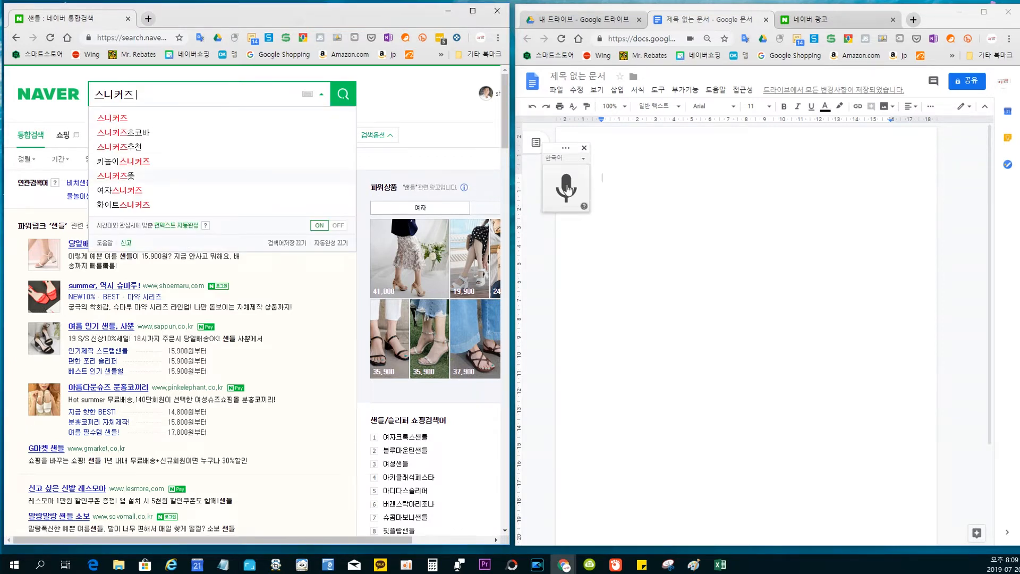
left_click(566, 188)
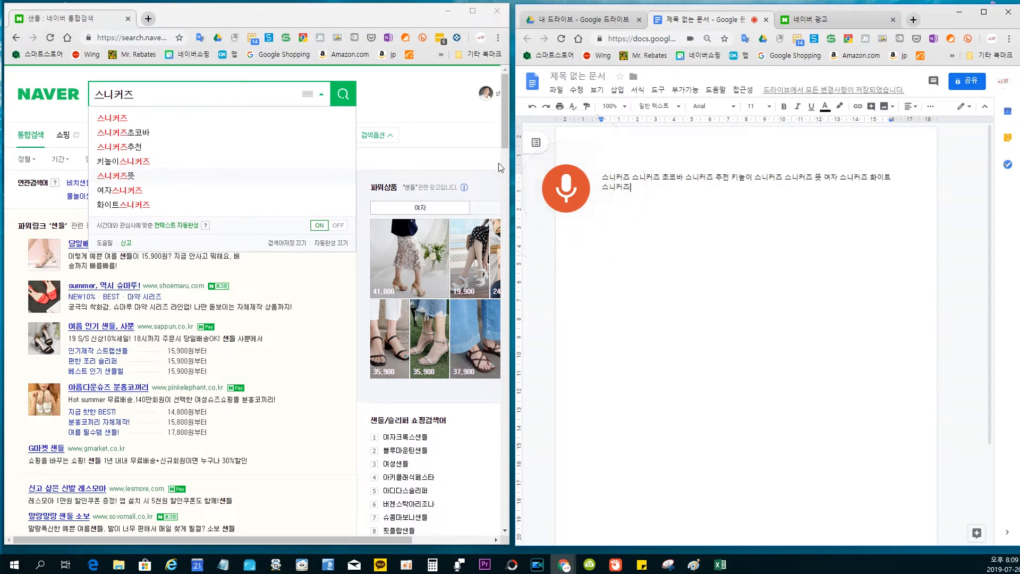
left_click(138, 94)
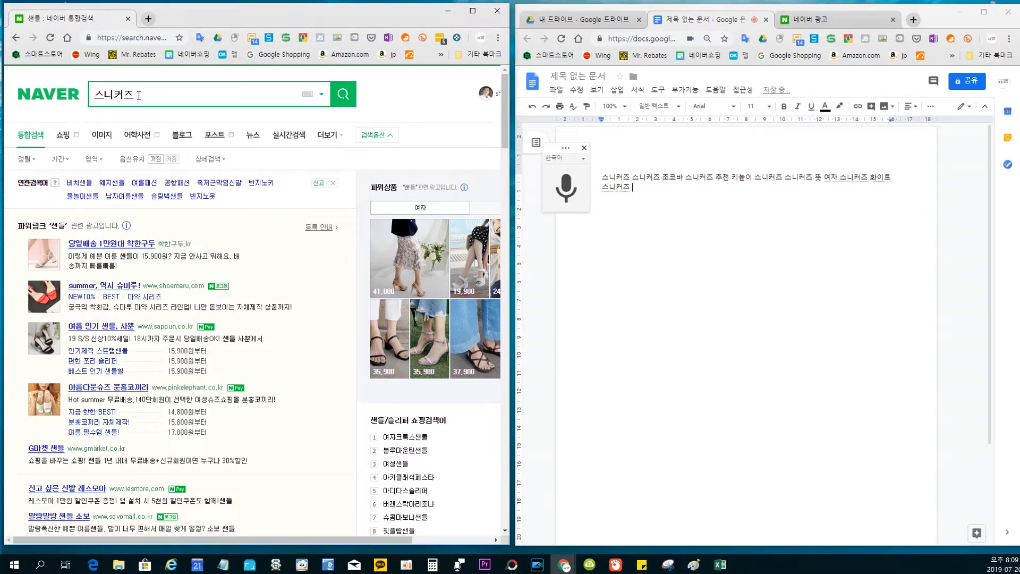
type("그")
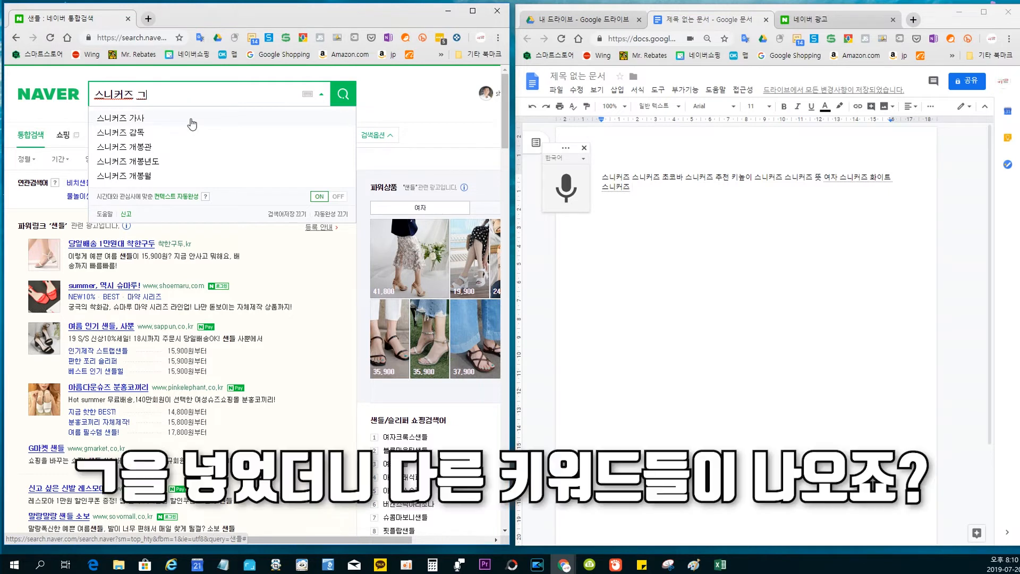
left_click(566, 188)
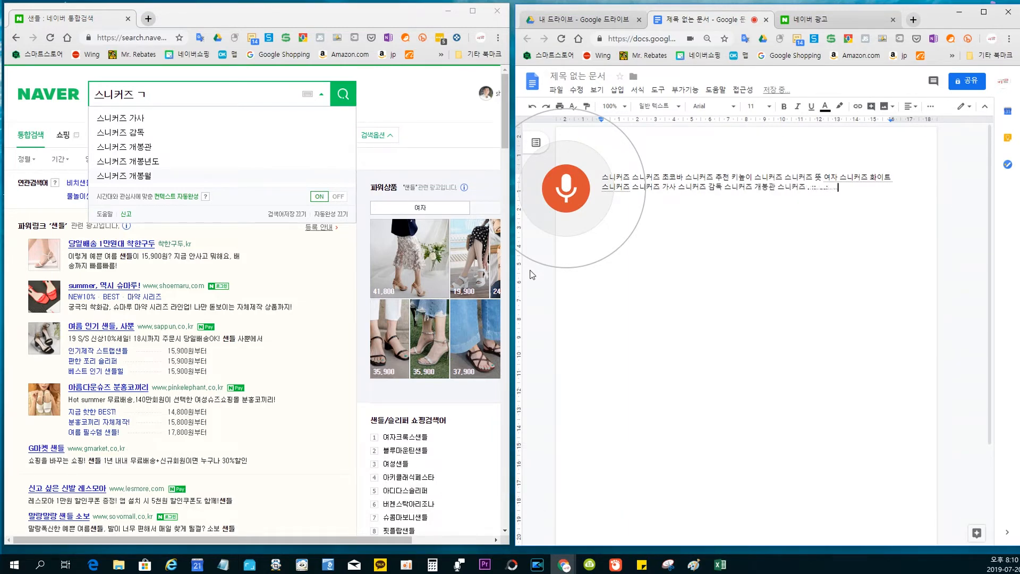
Voice-type into the document the search suggestions for 스니커즈 ㄴ and for 스니커즈 ㄷ
left_click(139, 92)
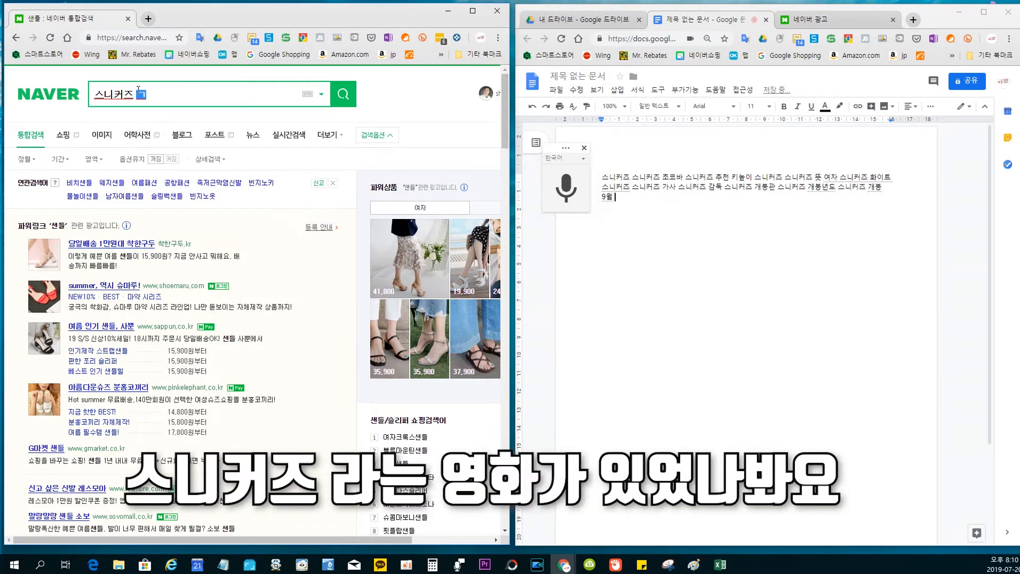
type("ㄴ")
left_click(568, 202)
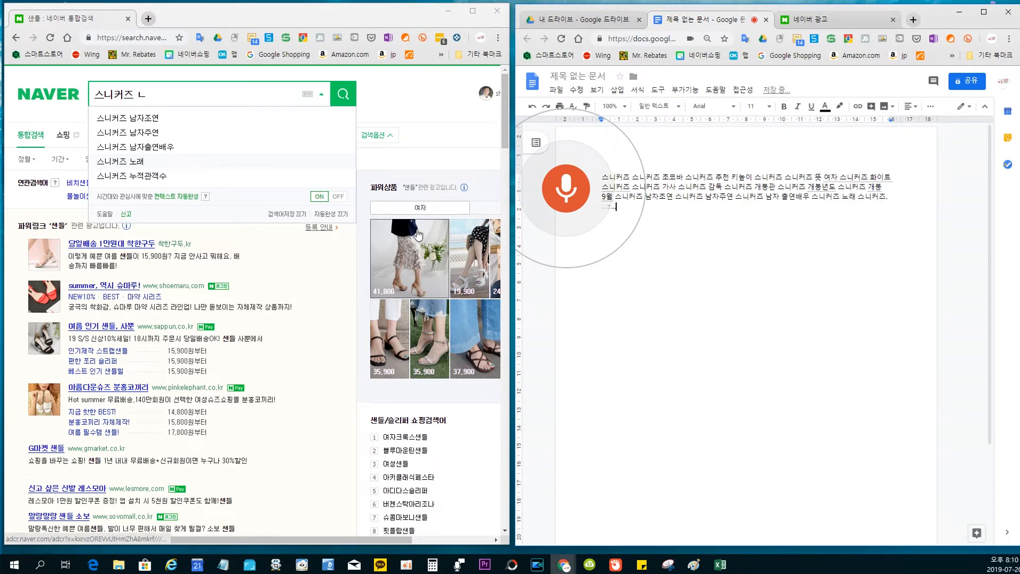
left_click(151, 98)
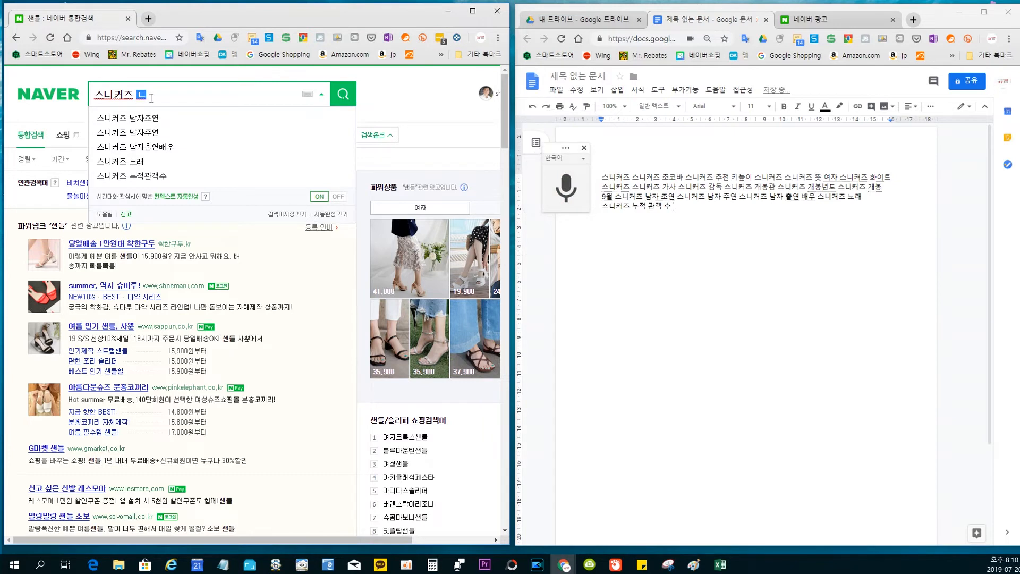
type("ㄷ")
left_click(566, 189)
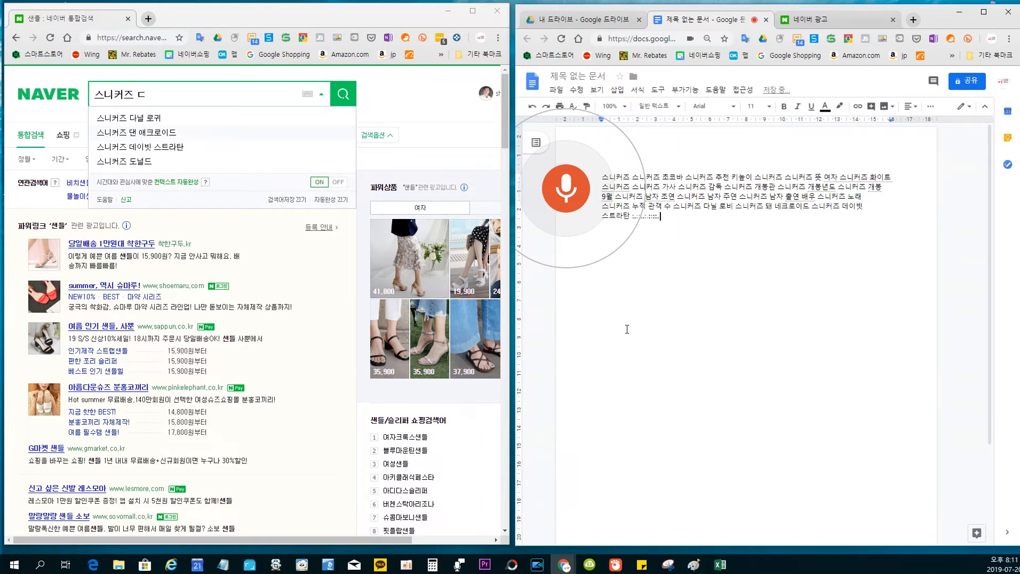
Change the Naver query to 스니커즈 ㄹ and start voice typing its suggestions into the document
left_click(130, 94)
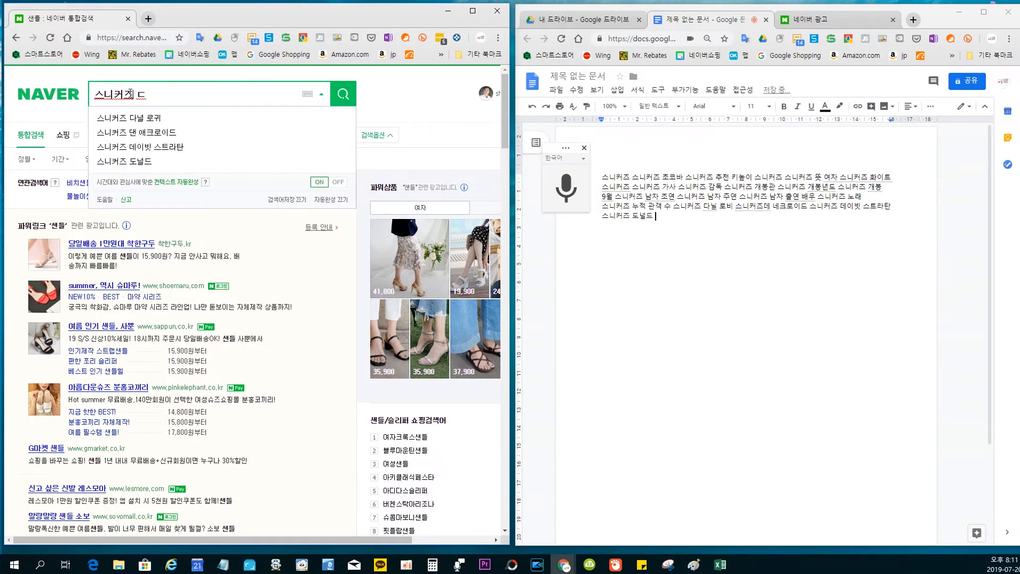
type("ㄹ")
left_click(566, 188)
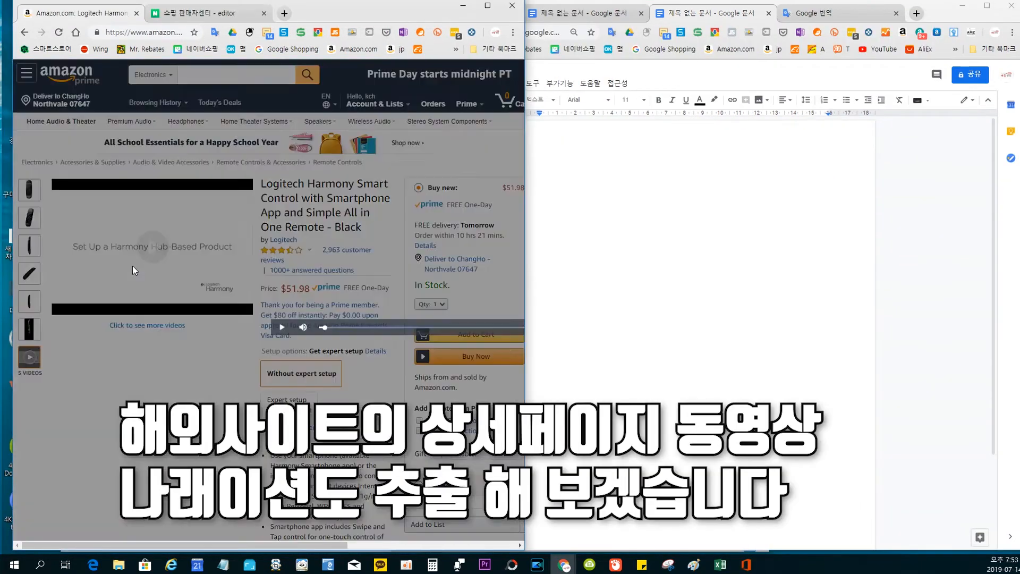
Transcribe the Amazon product video's narration into the document with English (US) voice typing, and download the video with Video Downloader professional
left_click(132, 266)
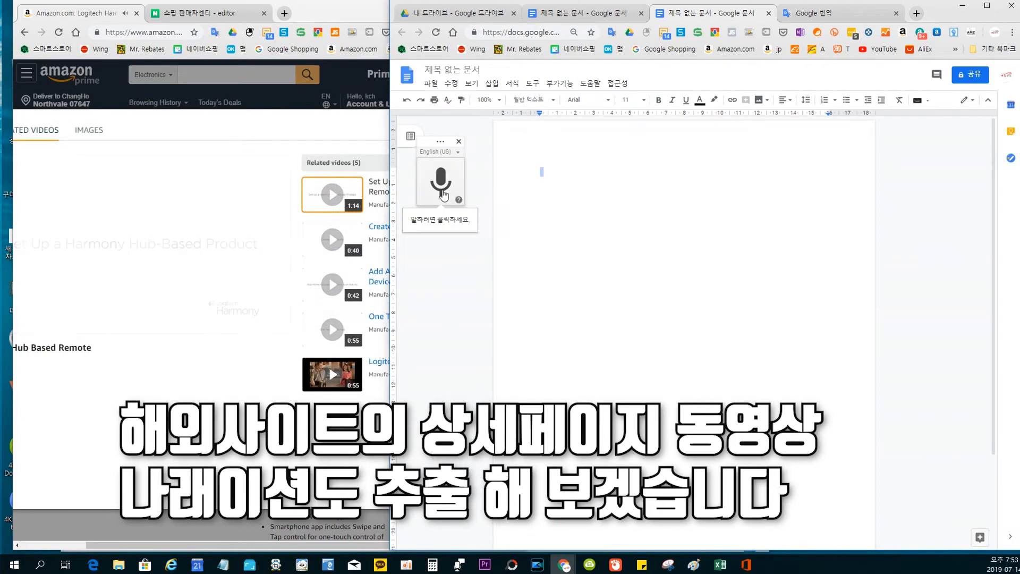
left_click(441, 183)
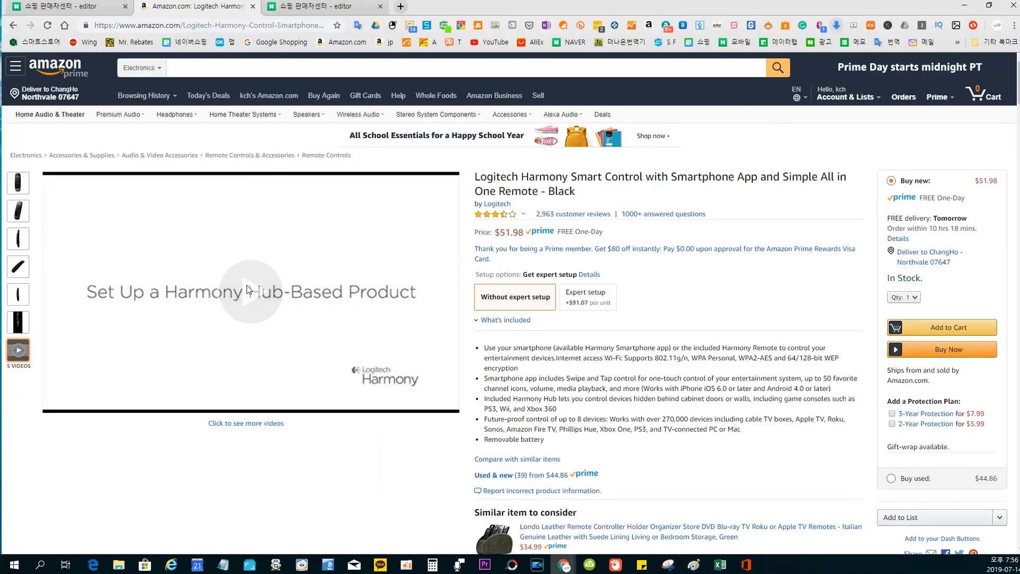
left_click(247, 285)
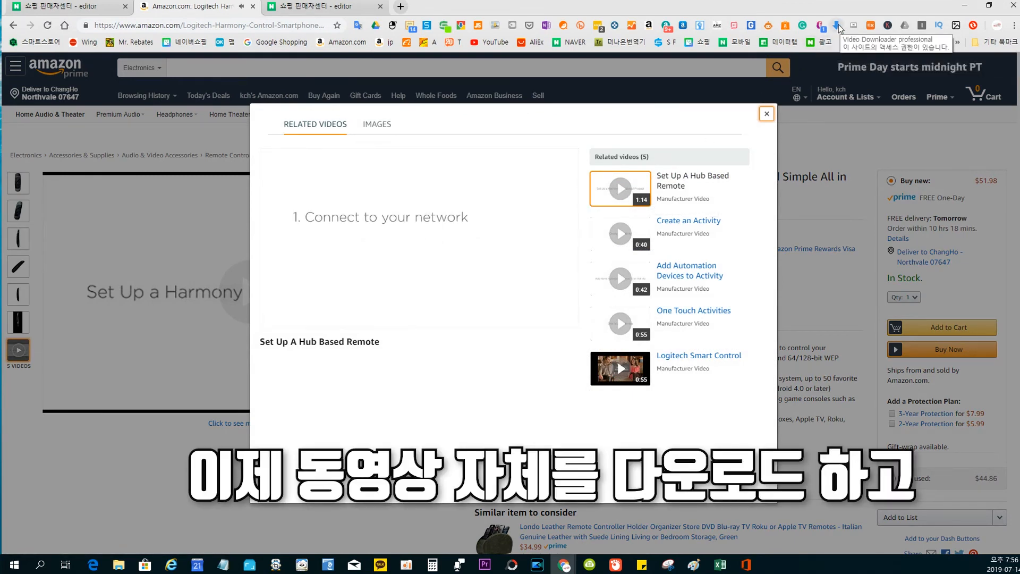
left_click(838, 27)
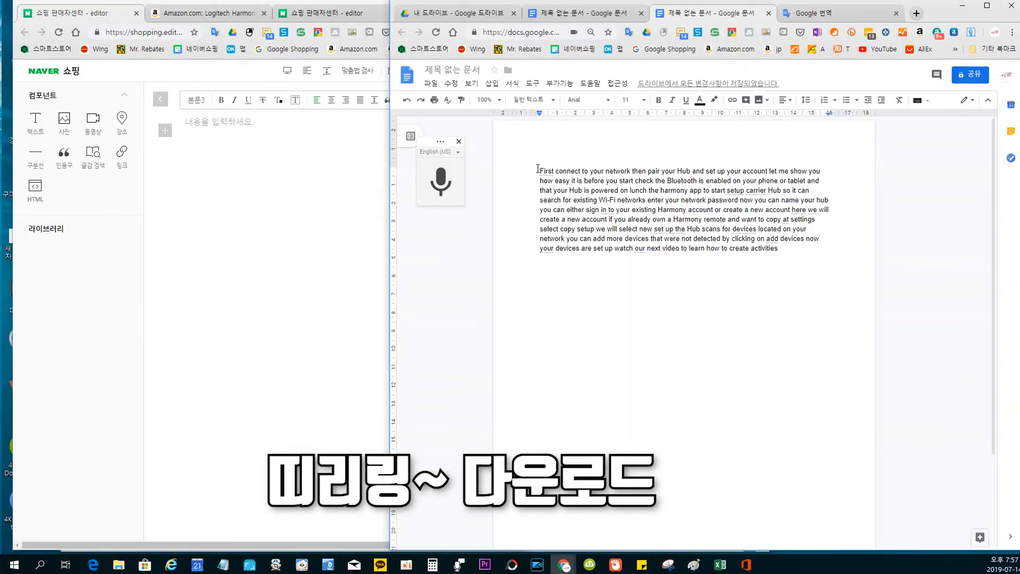
Copy the full English transcript from the document into a text component in the Naver Shopping editor, followed by a blank line
left_click_drag(537, 169, 821, 249)
key("ctrl+c")
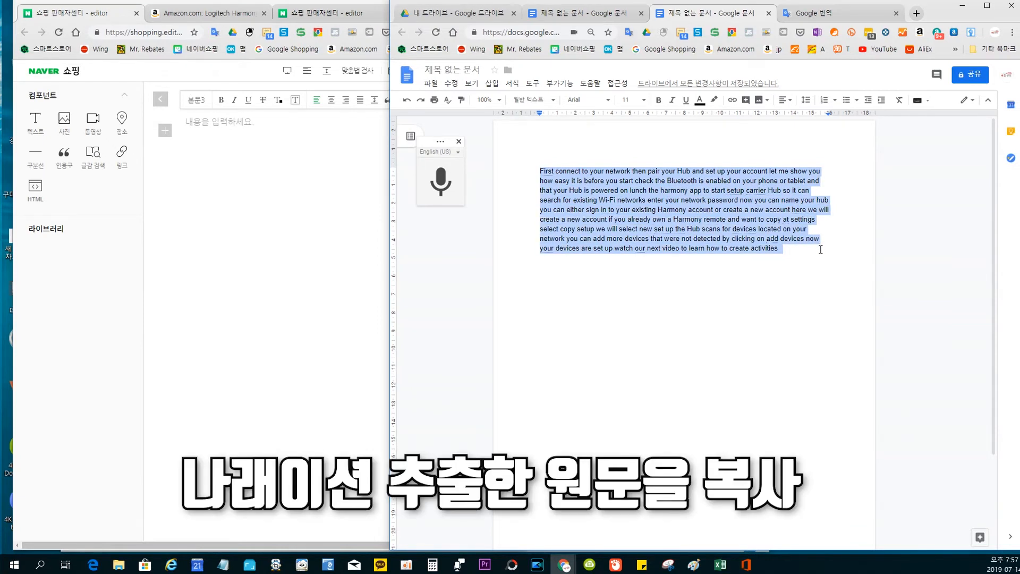
left_click(218, 202)
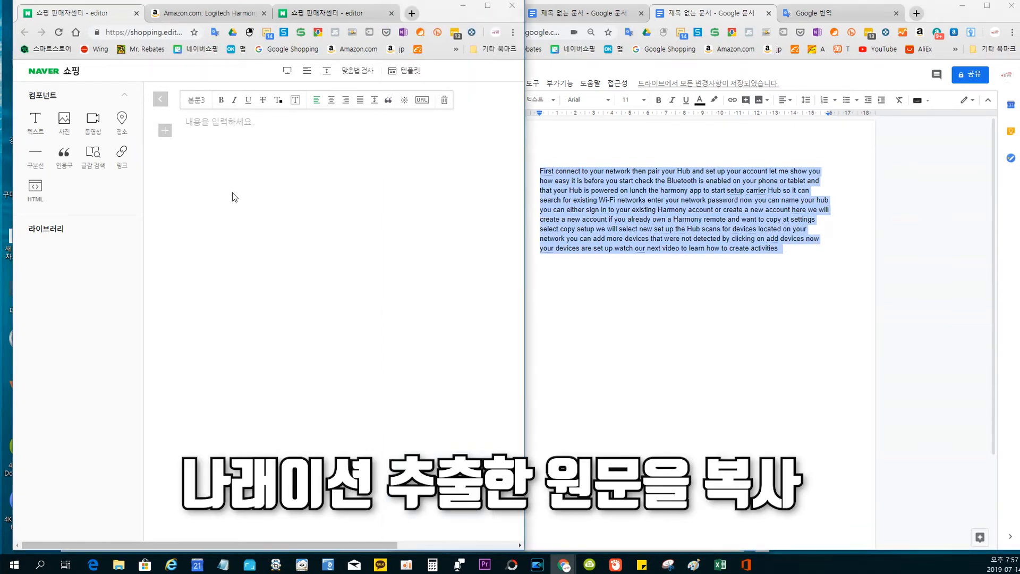
left_click(35, 121)
key("ctrl+v")
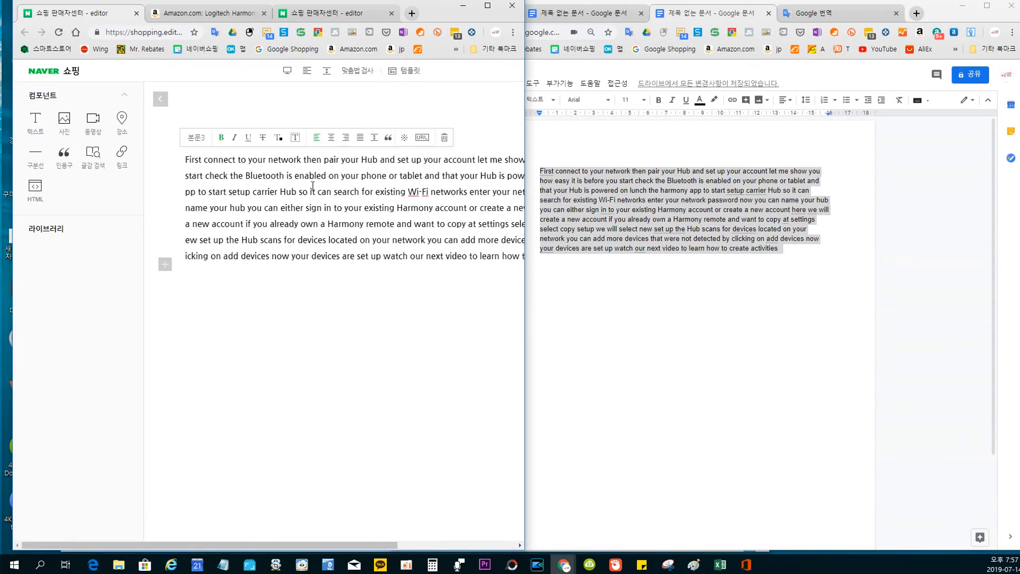
key("Return")
key("Return")
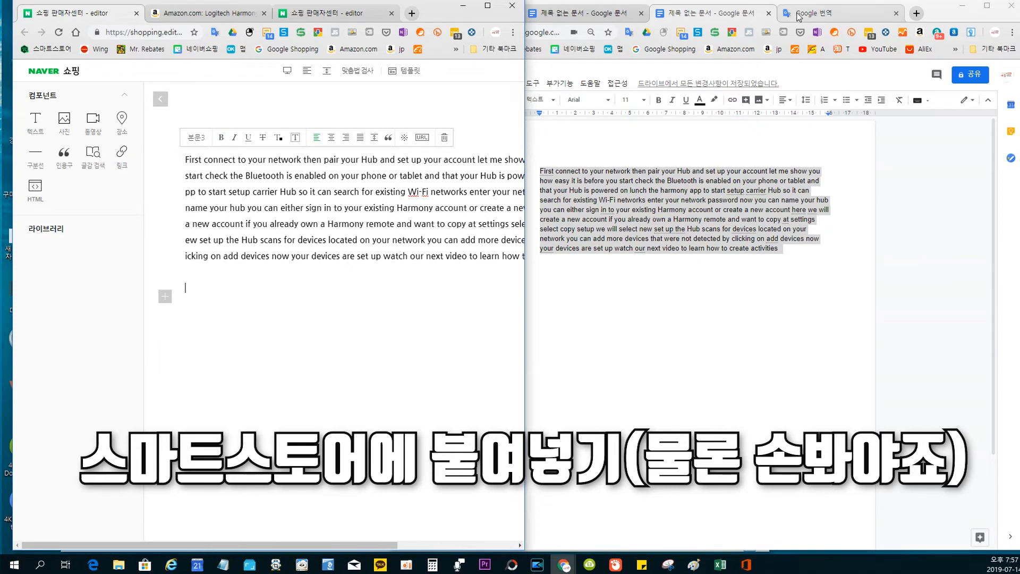
Translate the transcript from English to Korean in Google Translate and paste the translation below the English text in the Naver editor
left_click(818, 13)
right_click(438, 184)
left_click(471, 265)
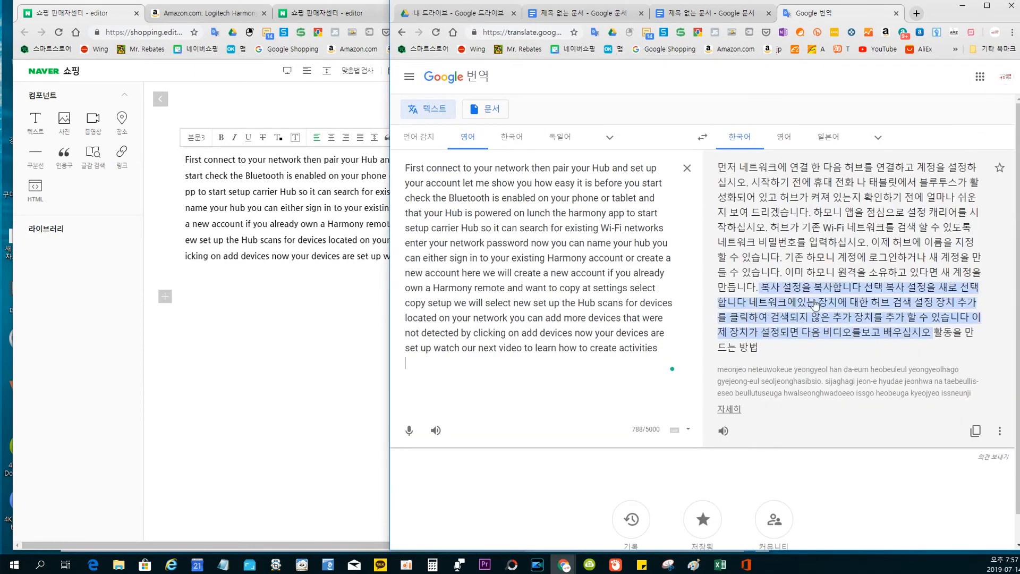
left_click(977, 431)
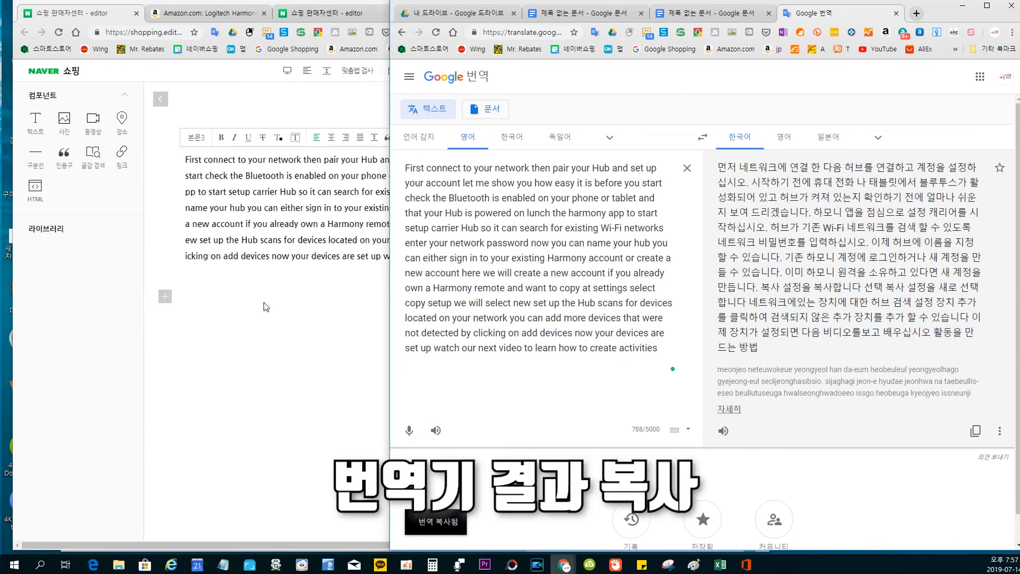
left_click(221, 286)
key("ctrl+v")
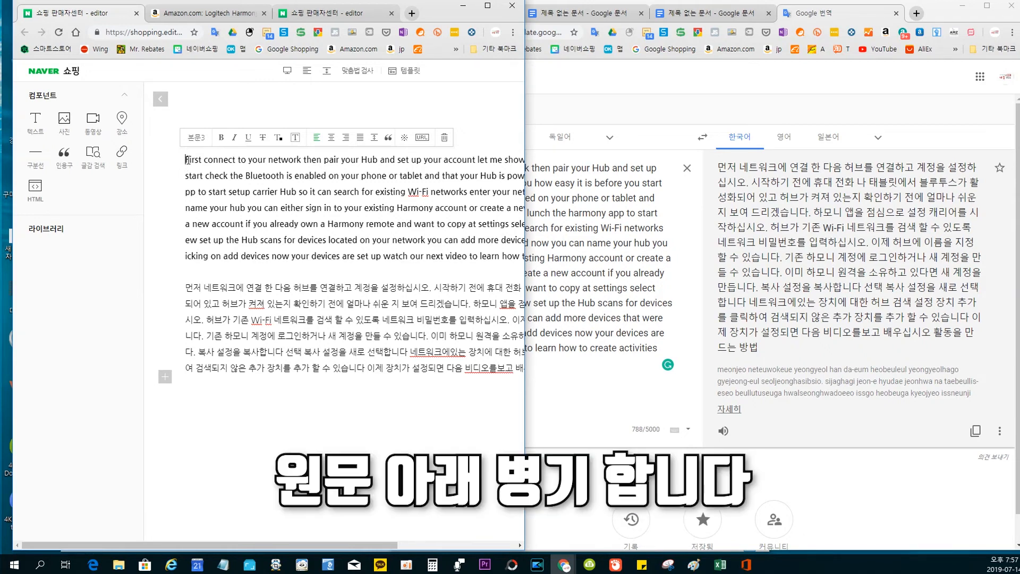
Add a line above the English text and insert the downloaded Amazoncom Logitech Harmony Smart Control video there
key("Return")
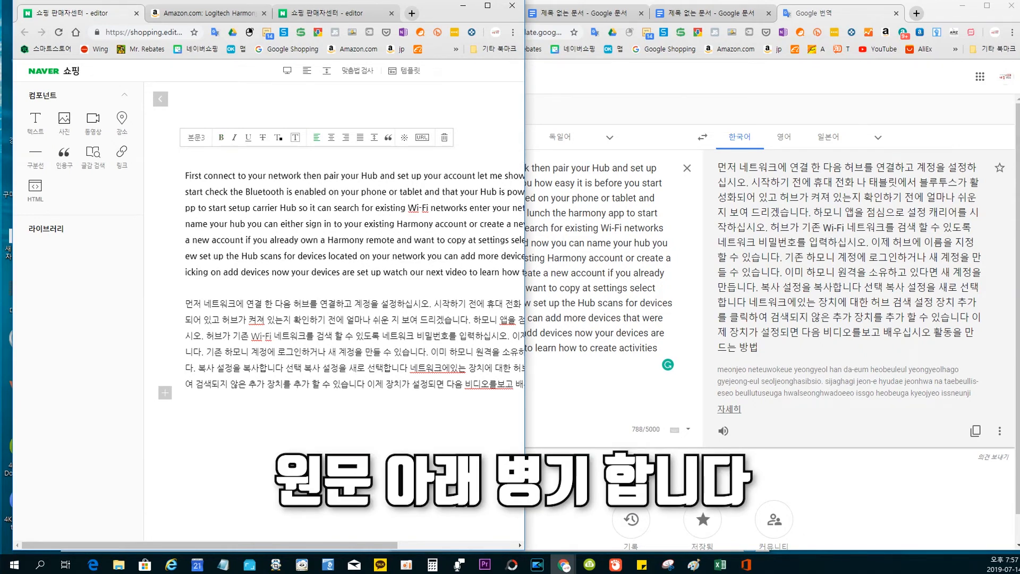
left_click(94, 122)
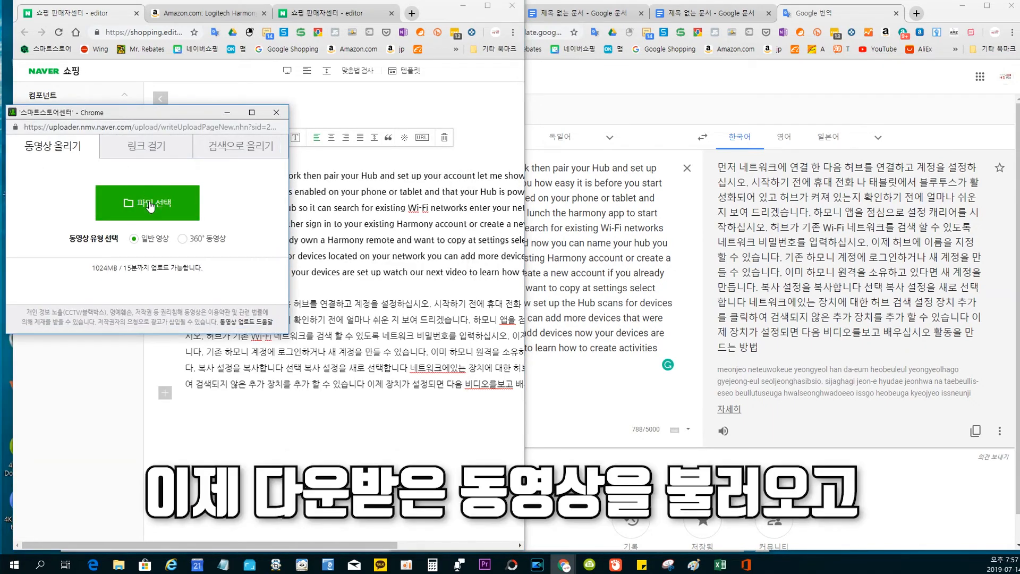
left_click(151, 204)
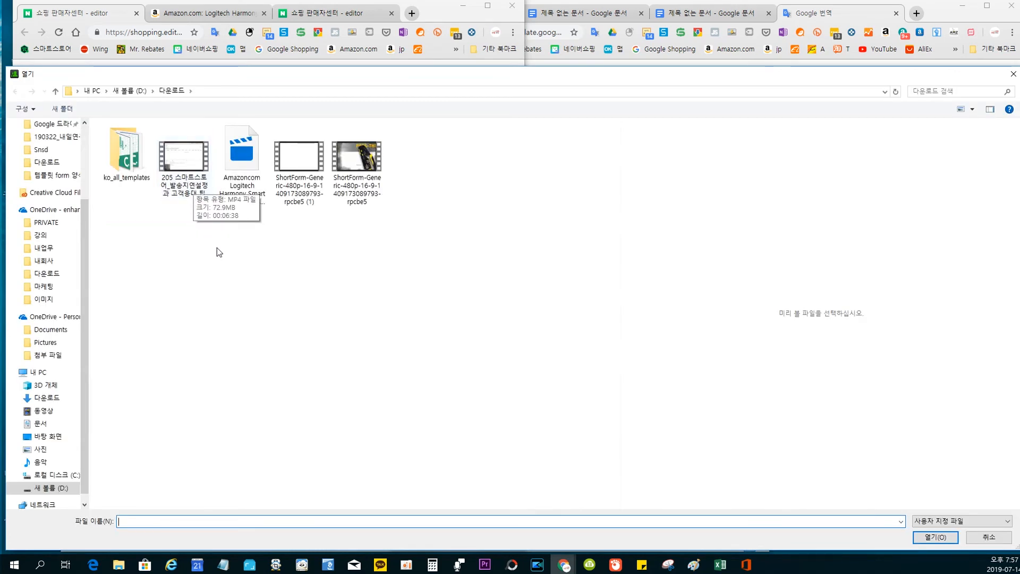
left_click(238, 163)
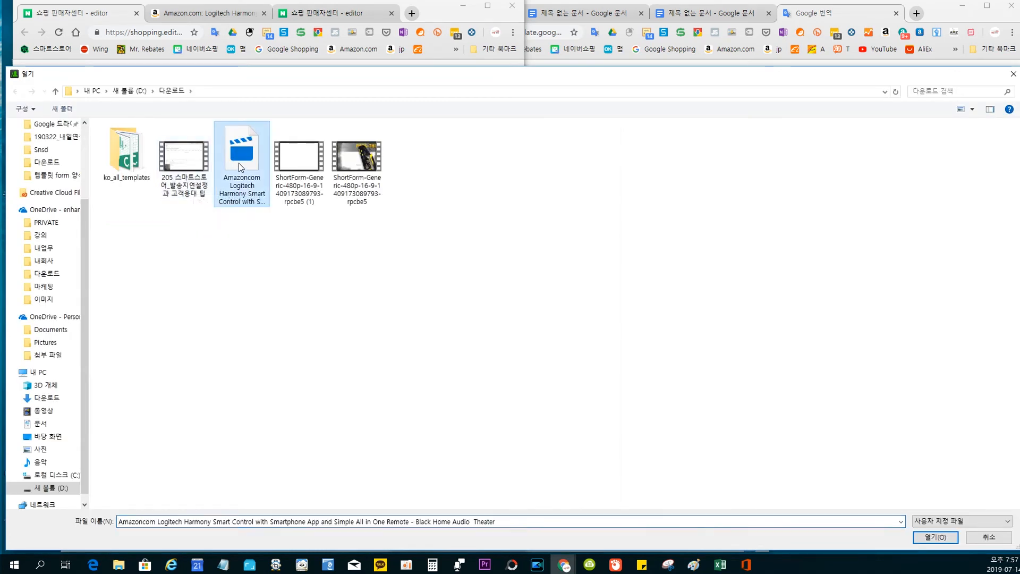
left_click(935, 537)
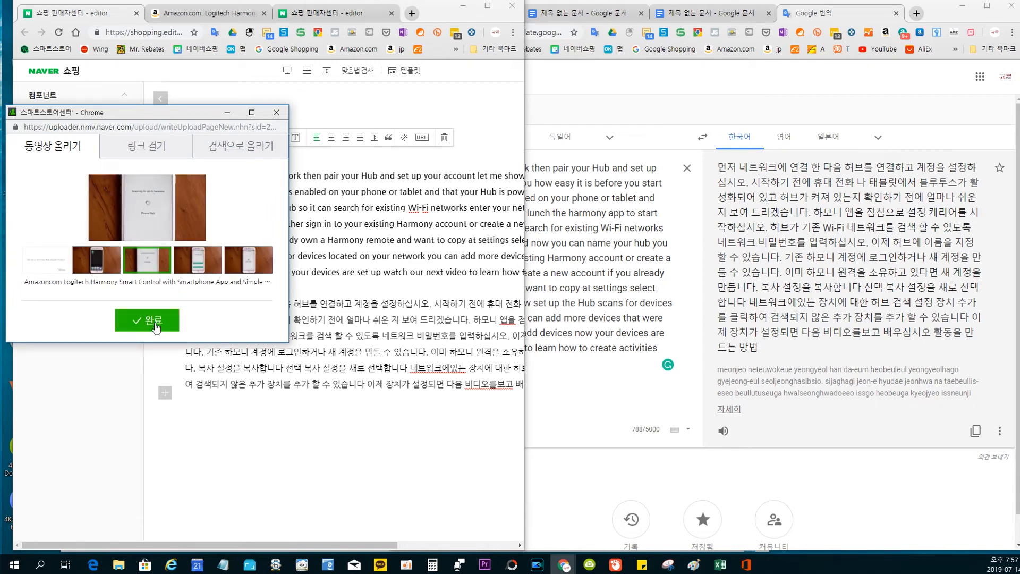
left_click(154, 321)
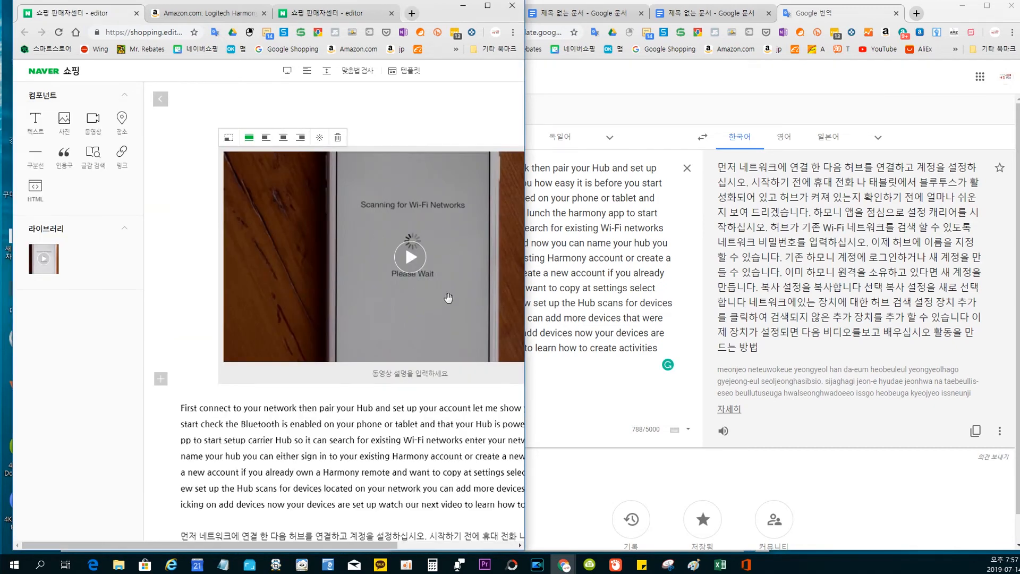
scroll(312, 427, "down", 2)
Copy the Logitech Harmony Smart Control product title from the Amazon page into a new text component above the video
left_click(214, 12)
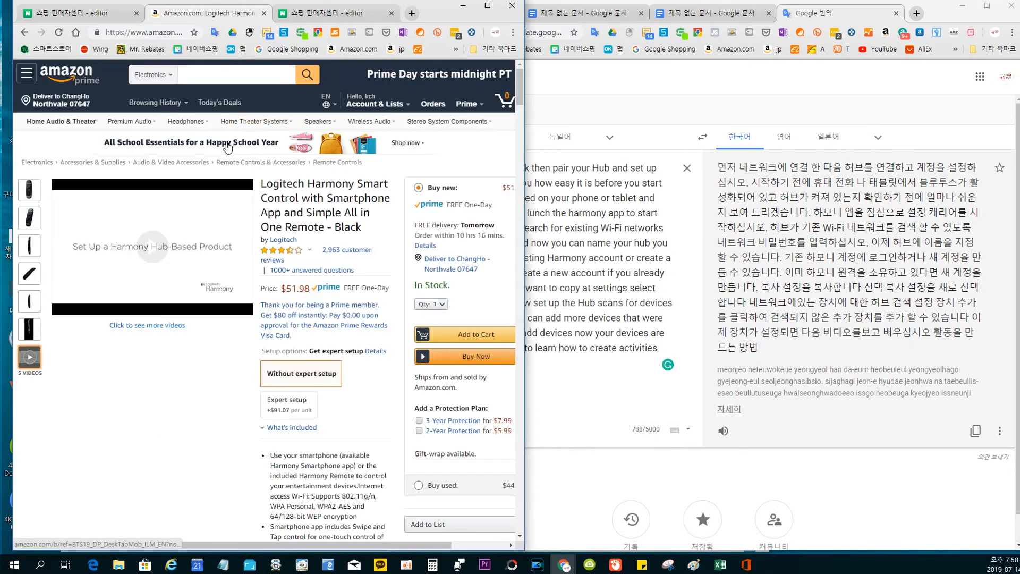
left_click_drag(264, 182, 370, 231)
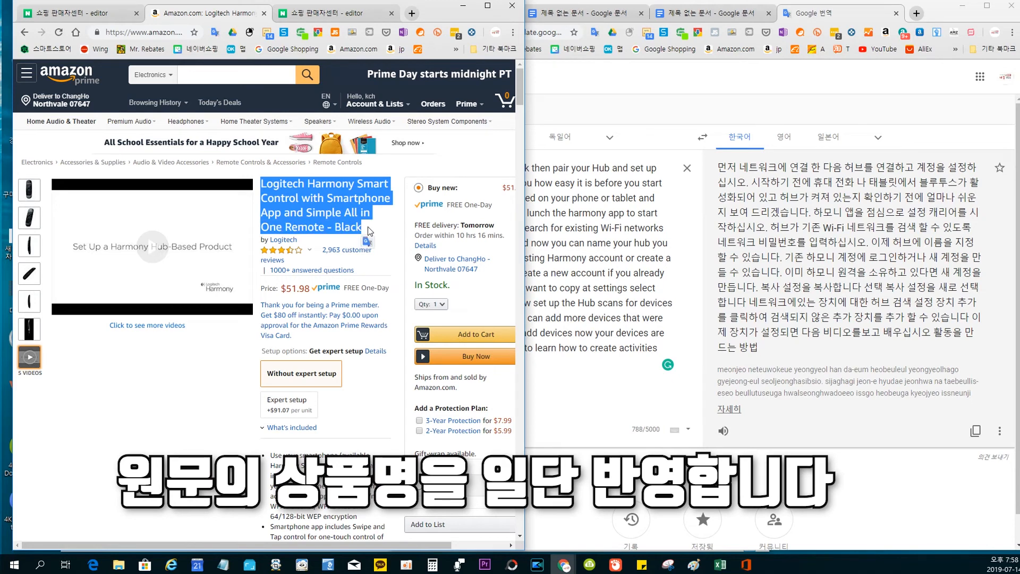
left_click(94, 12)
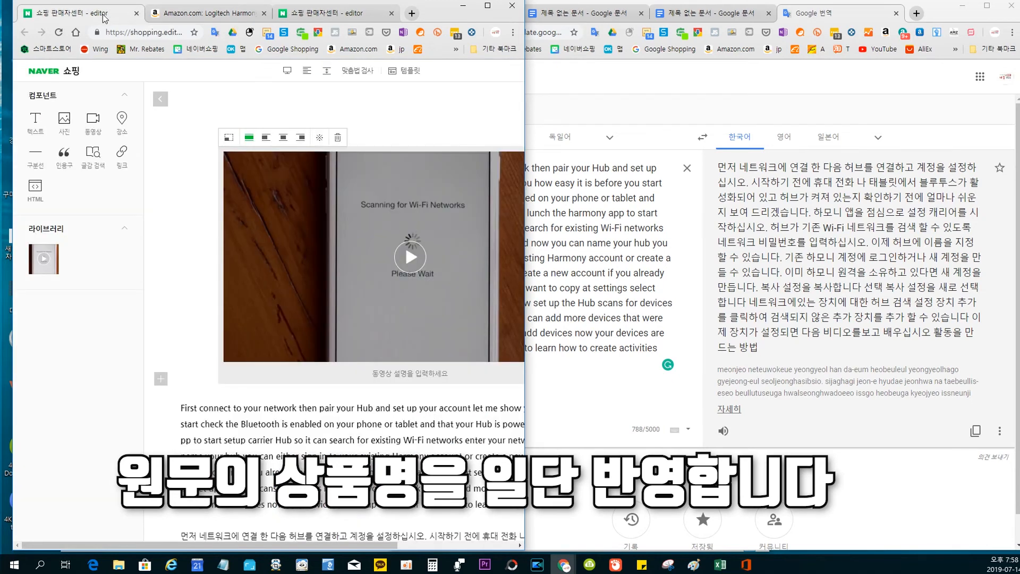
left_click(239, 106)
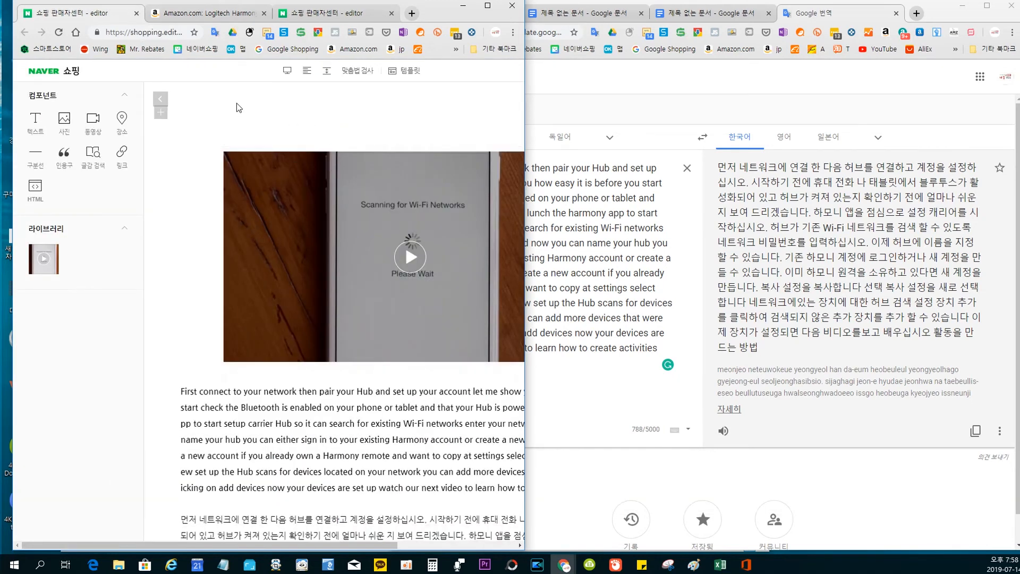
left_click(164, 117)
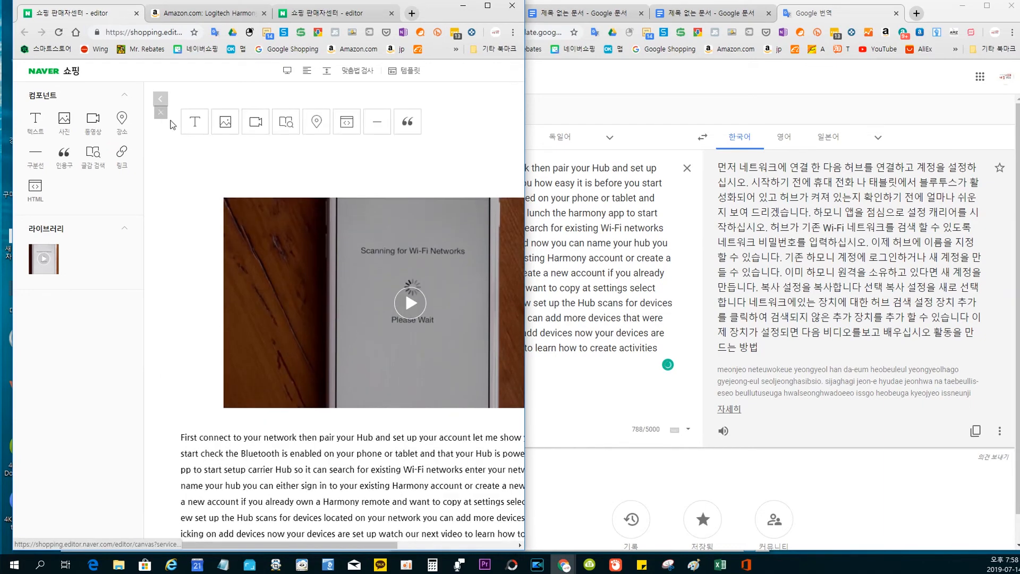
left_click(196, 121)
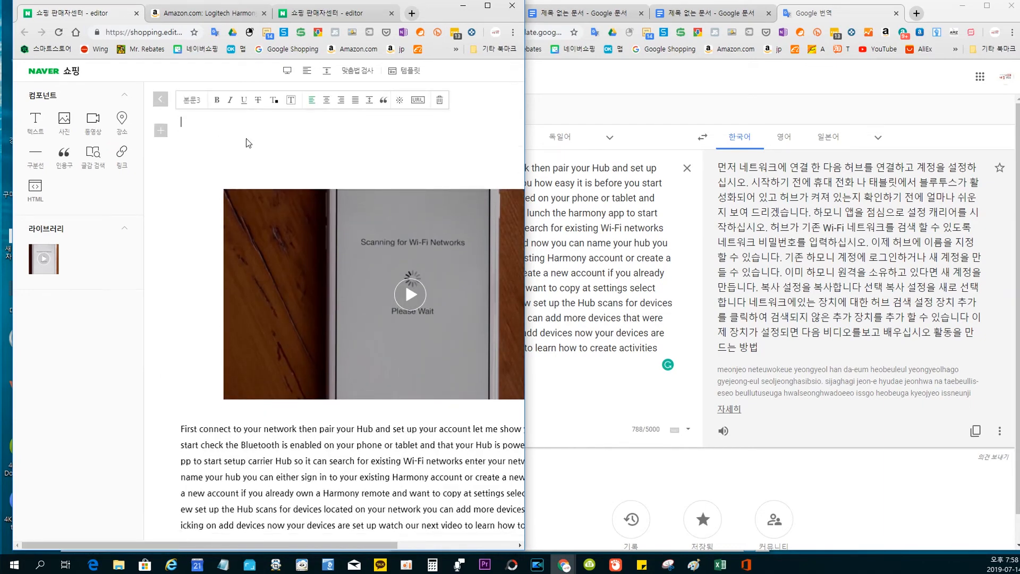
key("ctrl+v")
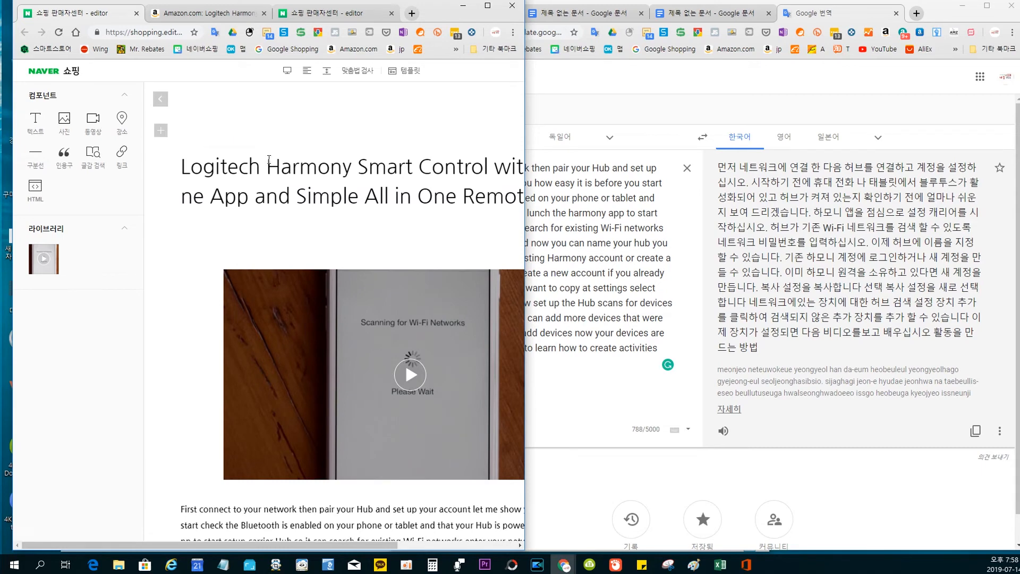
Maximize the Naver Shopping editor, review the page from product title to Korean translation, and register it
left_click(488, 6)
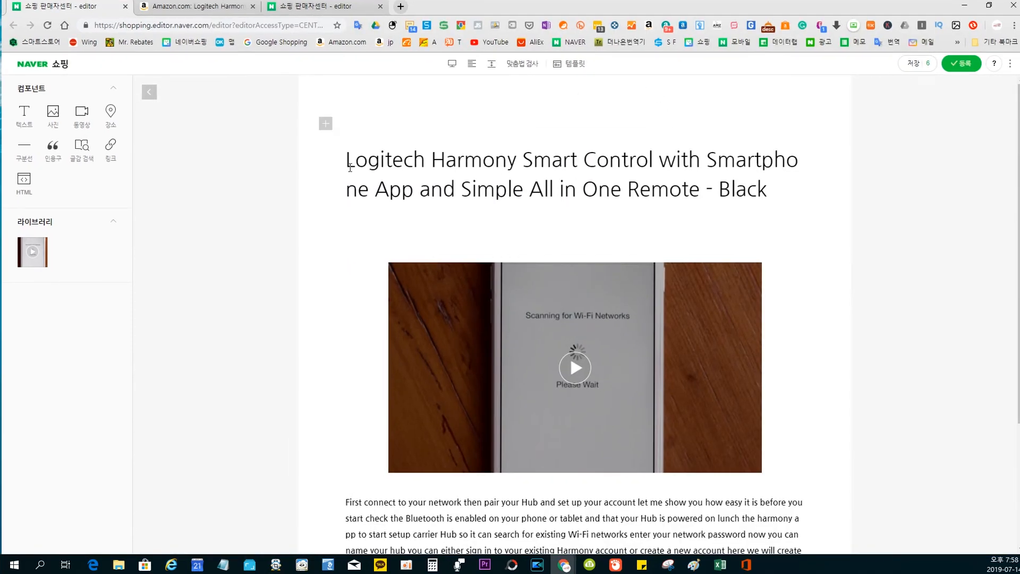
scroll(440, 196, "down", 3)
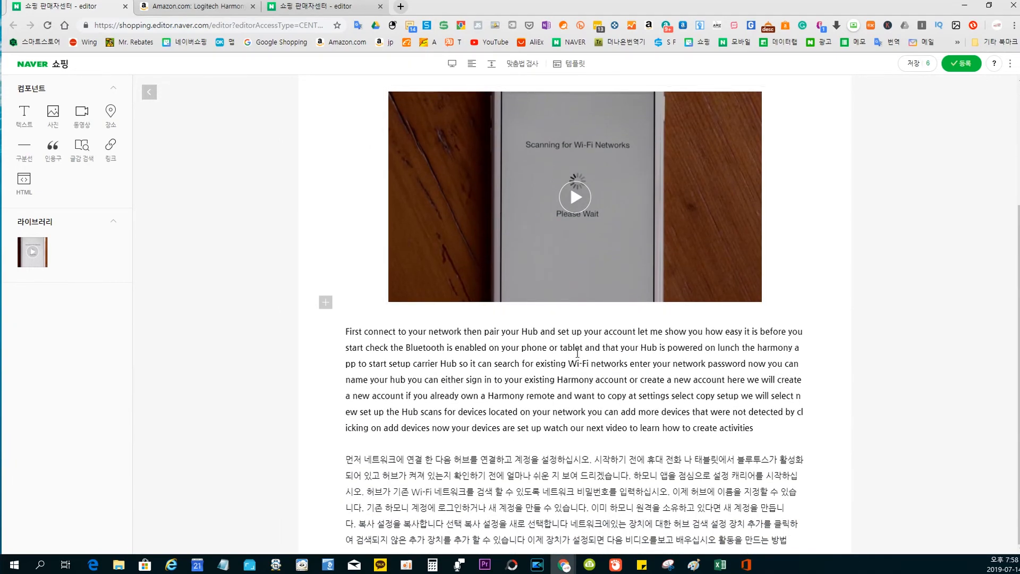
scroll(690, 345, "up", 3)
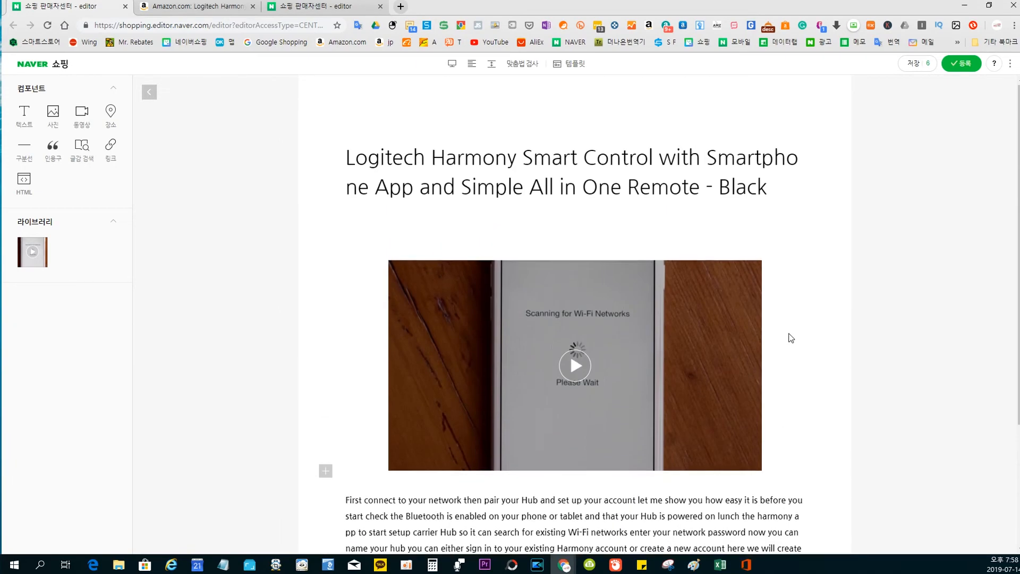
scroll(790, 338, "down", 3)
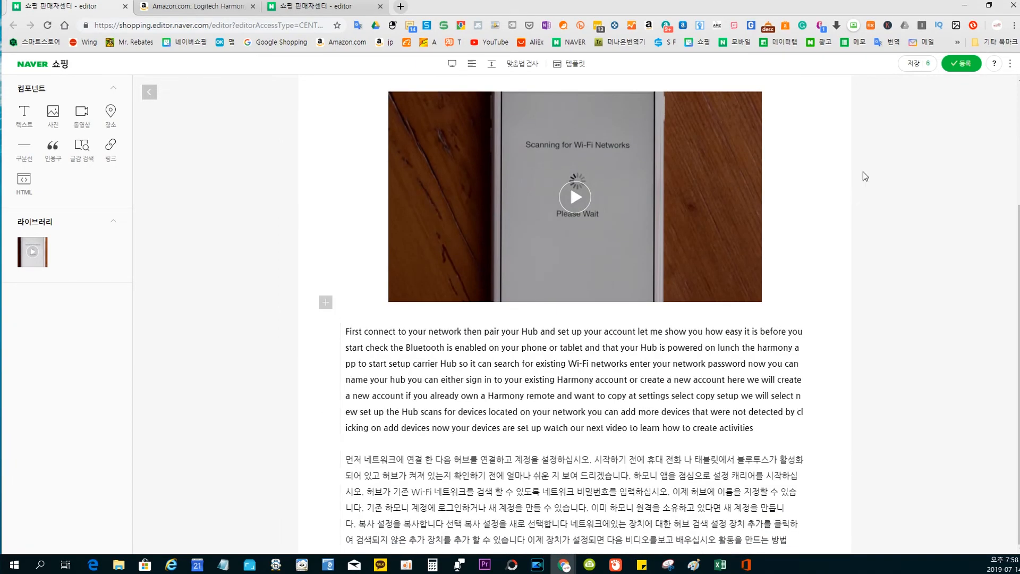
left_click(963, 65)
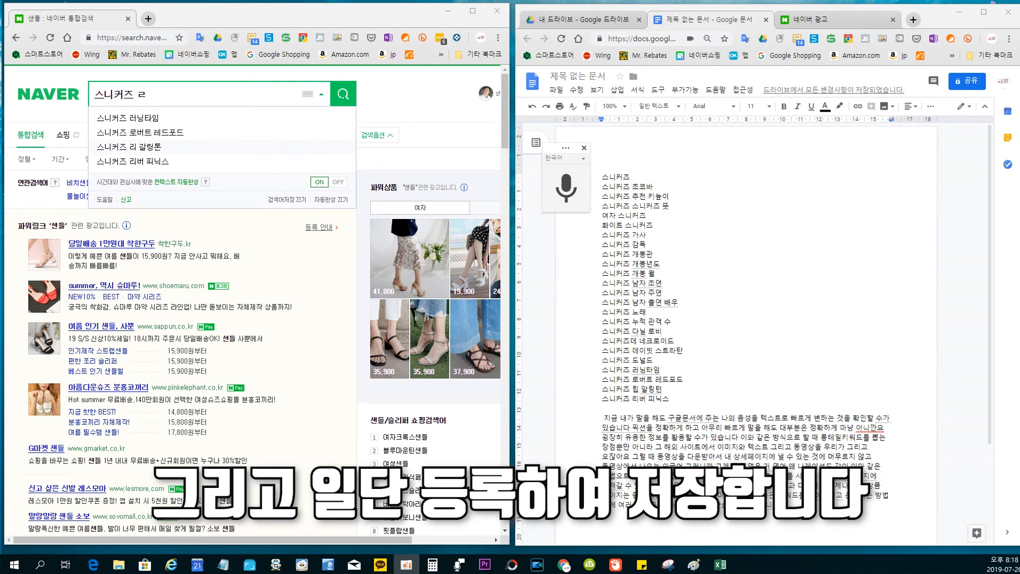
Copy the full sneaker (스니커즈) keyword list from the Google Docs document into the selected-keywords box of the Naver Ads keyword tool
double_click(756, 227)
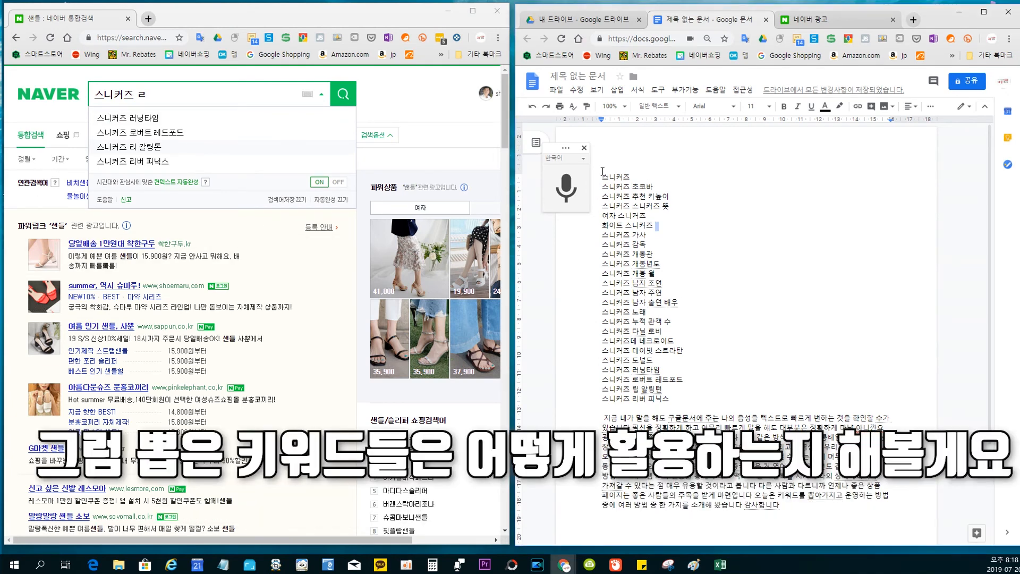
left_click_drag(602, 171, 687, 399)
key("ctrl+c")
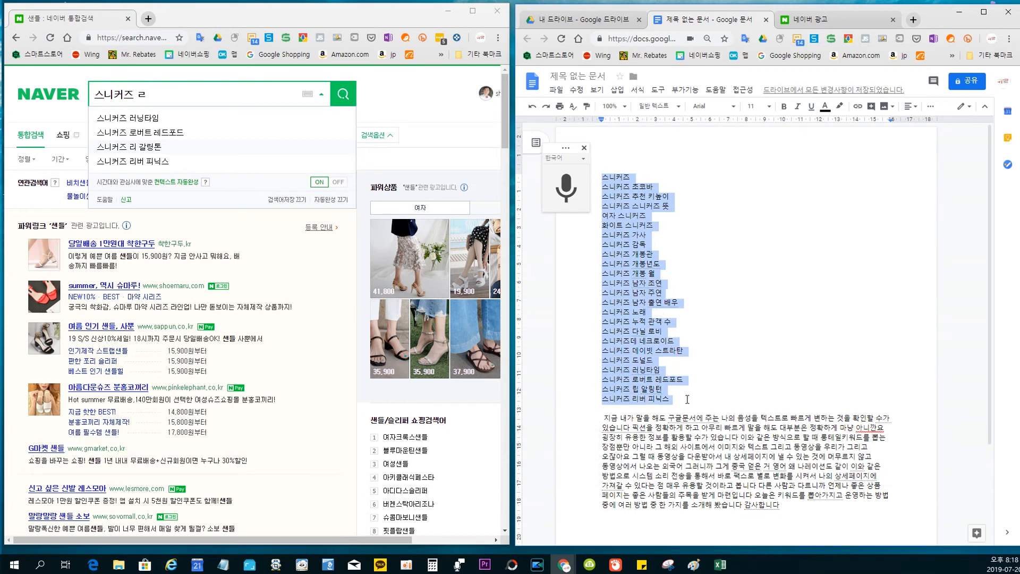
left_click(810, 22)
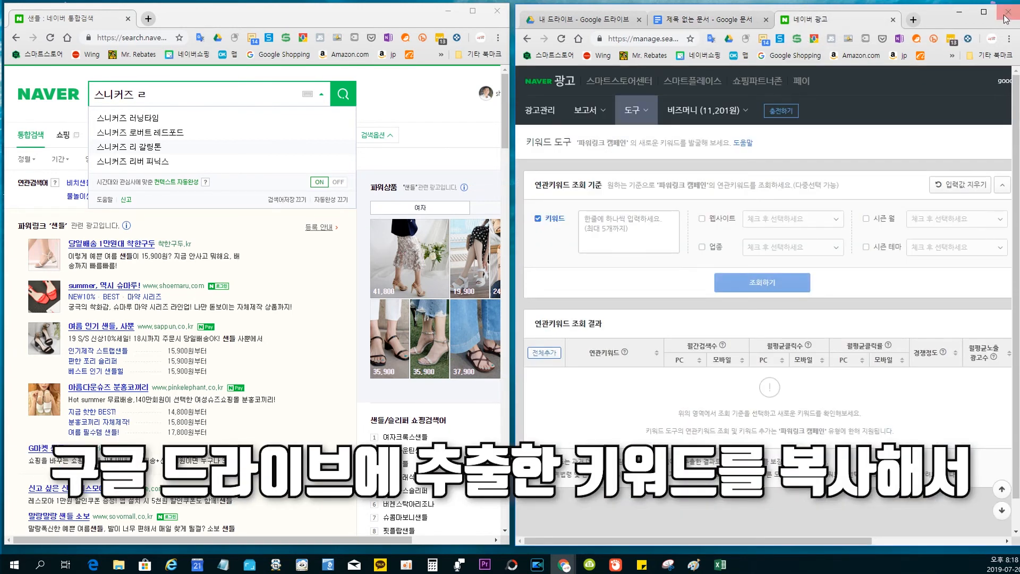
left_click(985, 11)
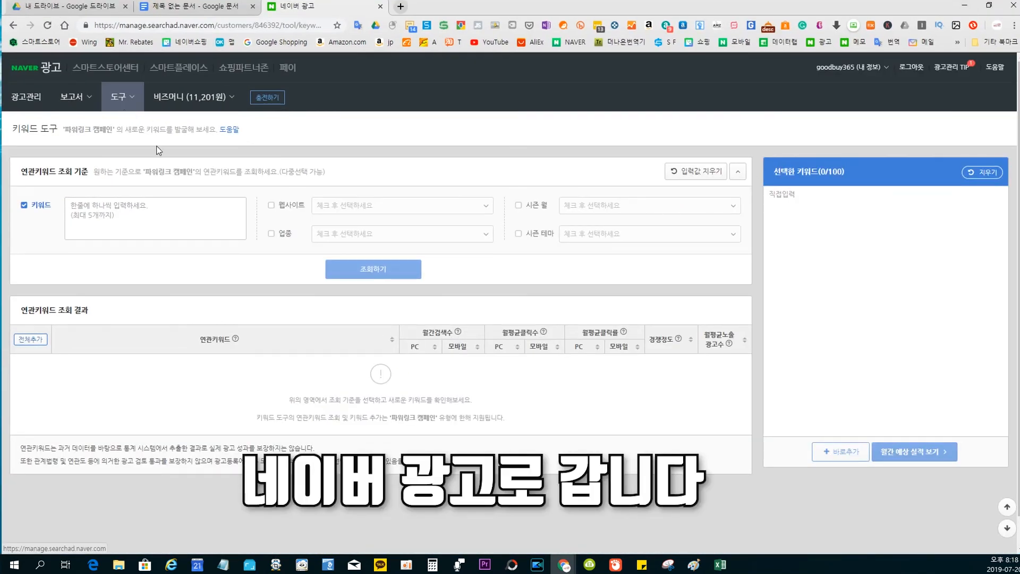
right_click(803, 202)
left_click(837, 282)
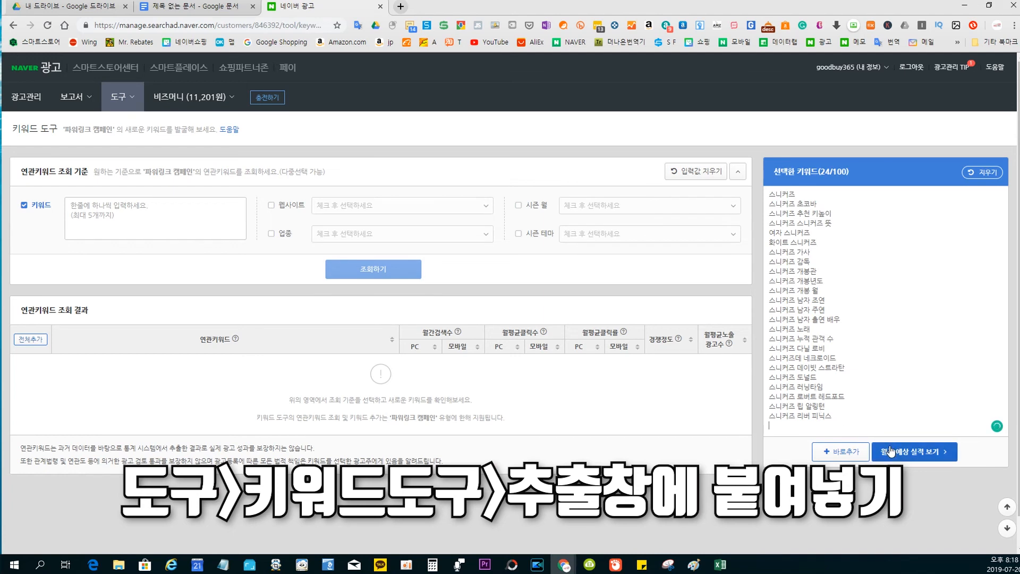
Get the monthly estimated performance (월간 예상 실적) for the pasted keywords and bring up the per-keyword table
left_click(931, 452)
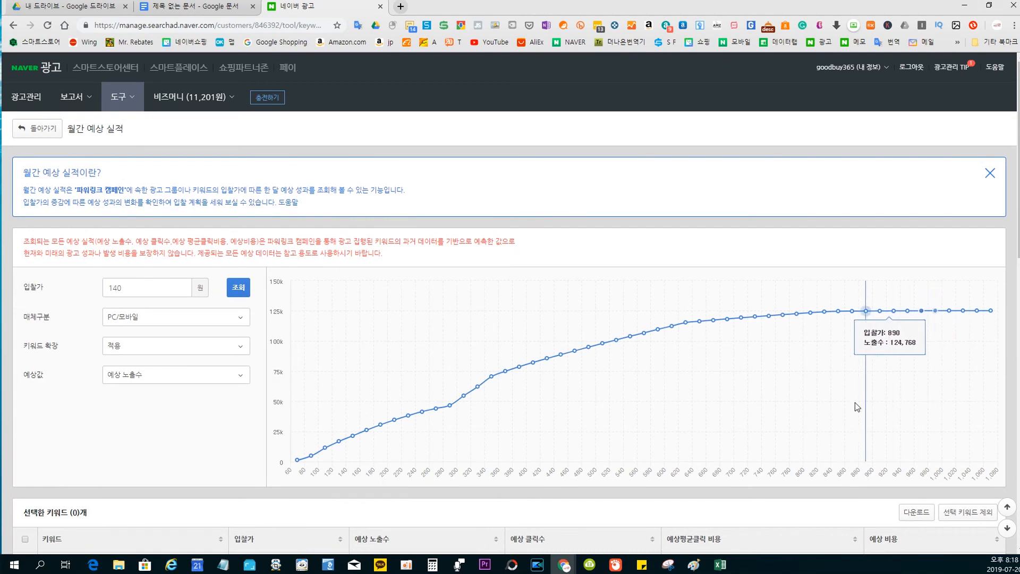
scroll(810, 391, "down", 3)
scroll(786, 398, "down", 1)
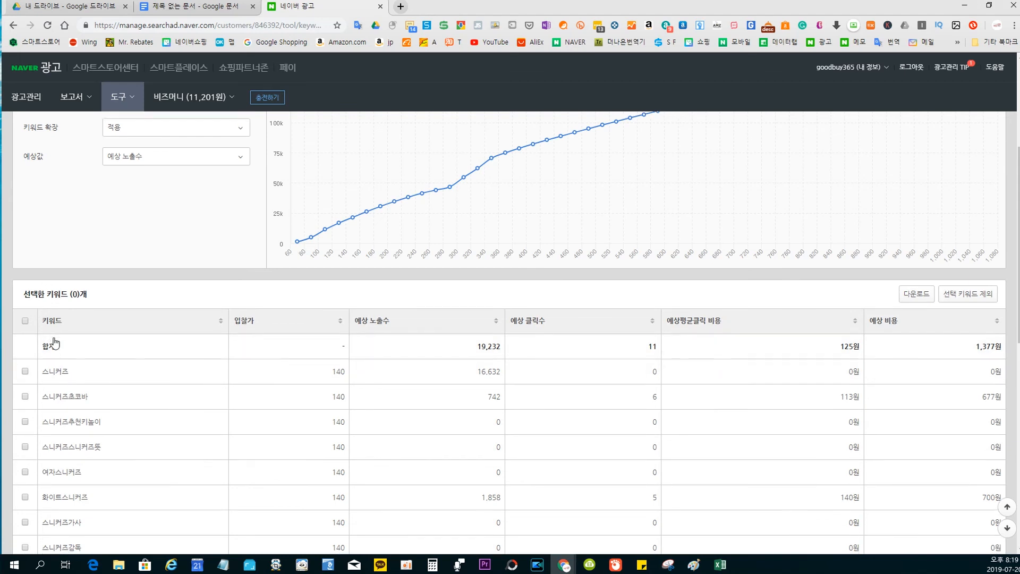
Sort the keyword table by estimated impressions (예상 노출수), highest first, and select all keywords
scroll(55, 340, "down", 1)
left_click(25, 254)
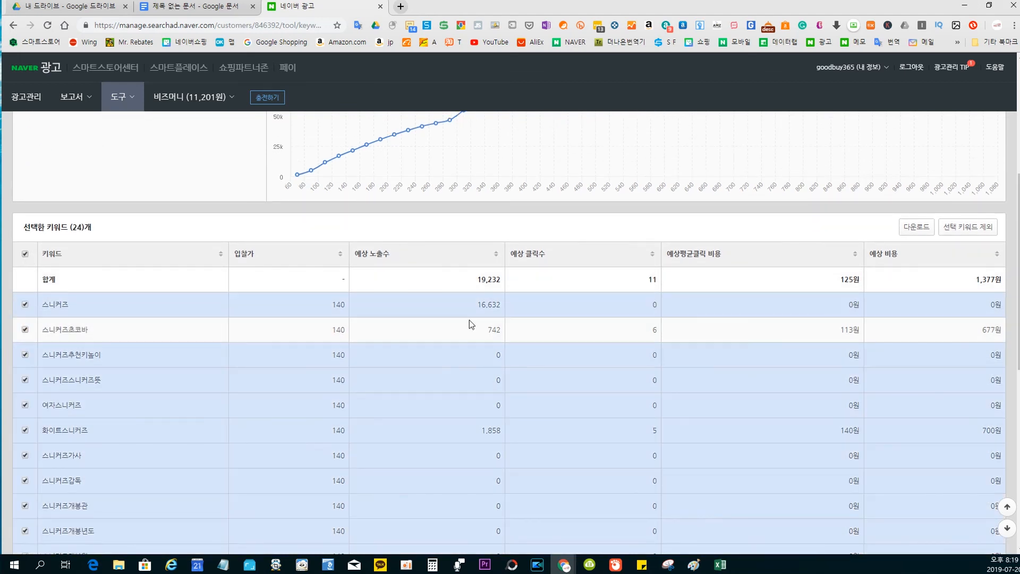
left_click(495, 254)
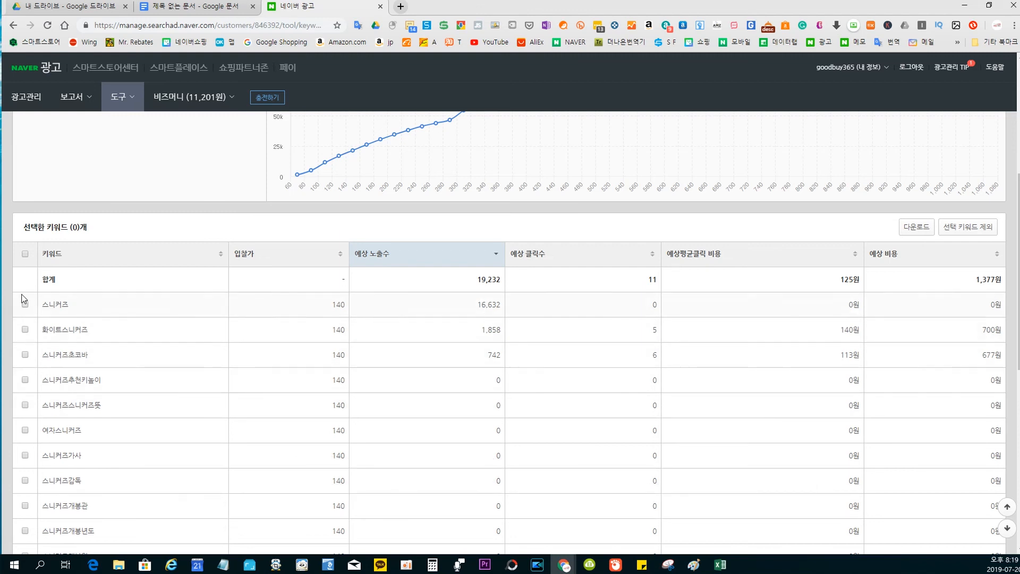
left_click(26, 251)
scroll(75, 372, "down", 10)
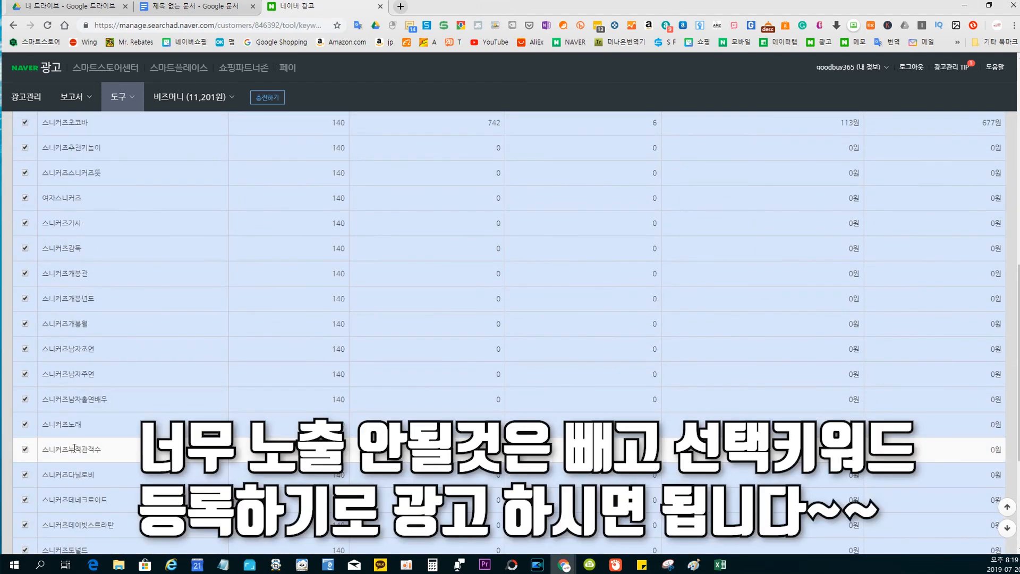